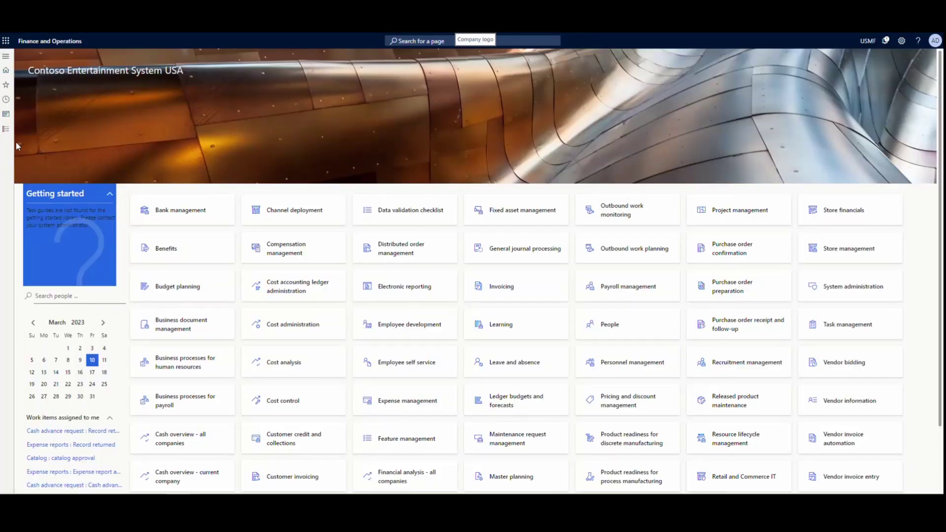
Open work USMF-000022's details from Warehouse management > Work > All work
click(6, 129)
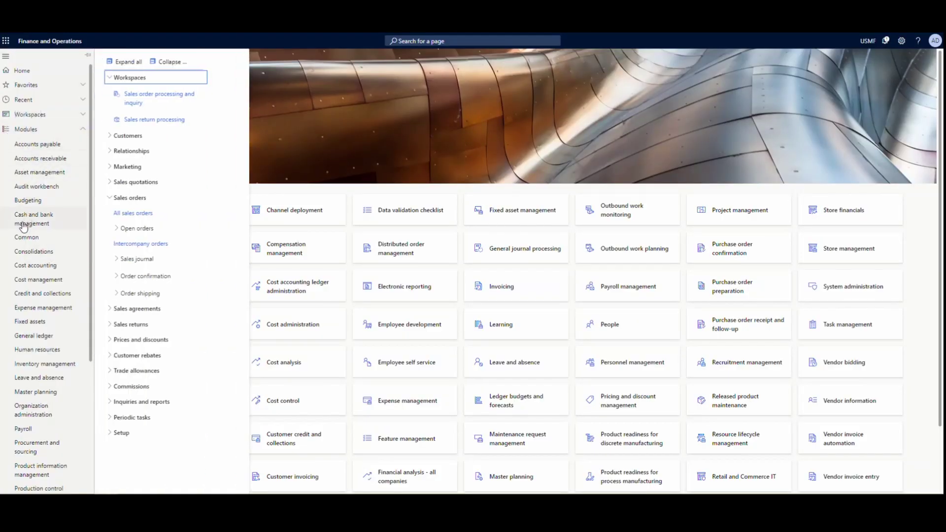
scroll(29, 227, down, 4)
click(54, 488)
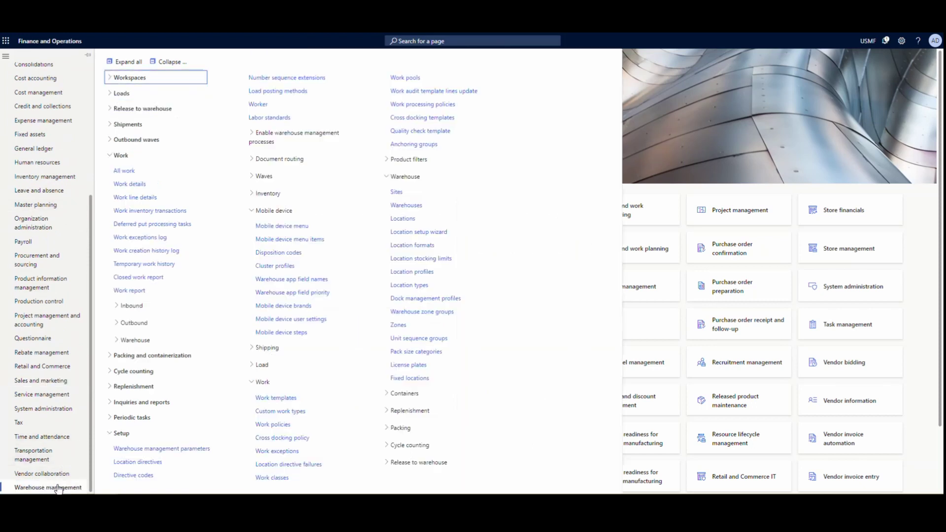
click(141, 173)
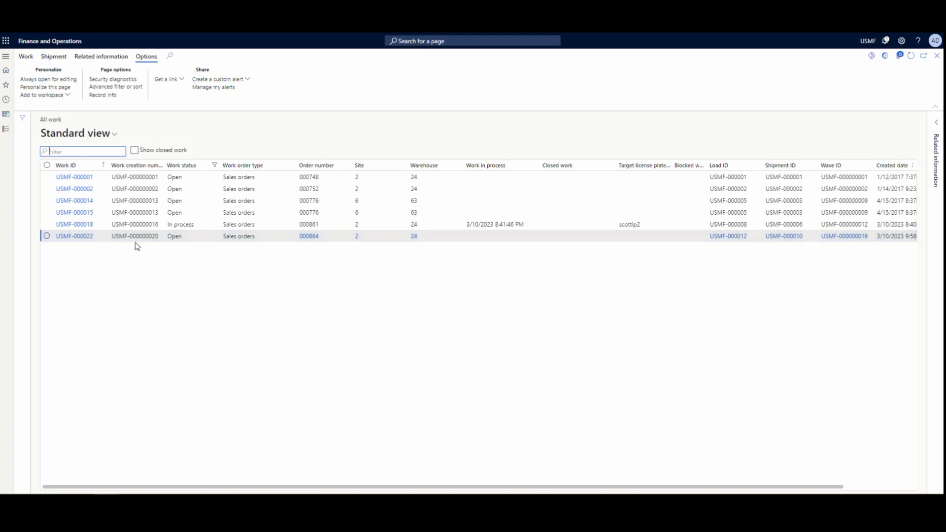
click(88, 237)
click(90, 240)
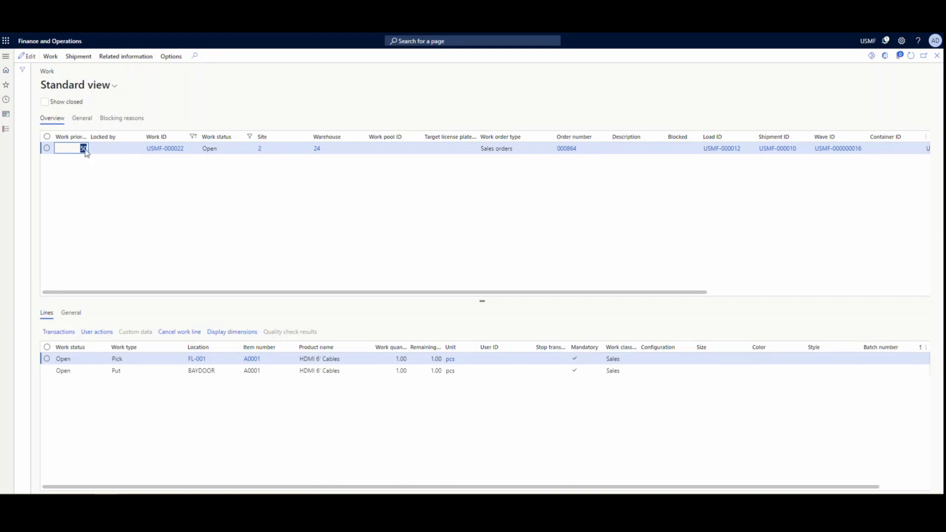
Reassign work USMF-000022 to the selected warehouse worker's user ID with Change user
click(52, 57)
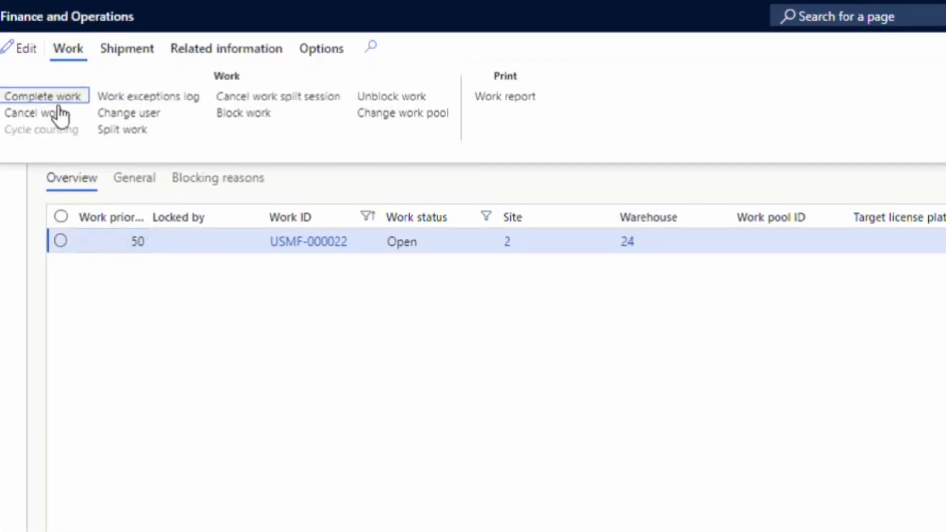
click(137, 111)
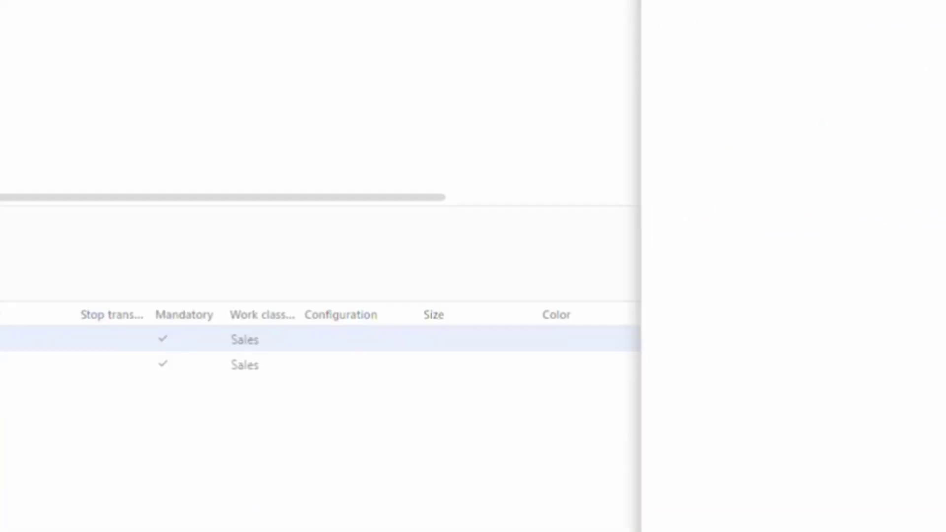
click(847, 500)
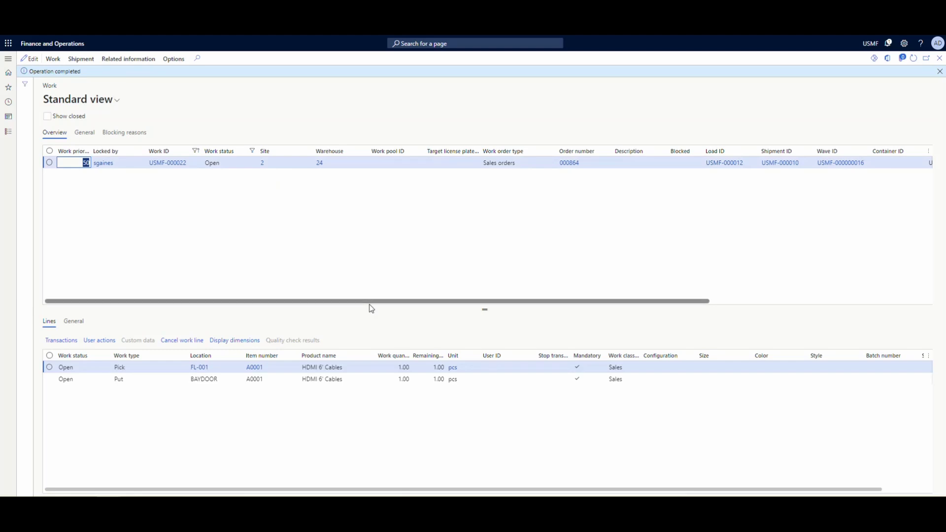
drag(370, 303, 641, 222)
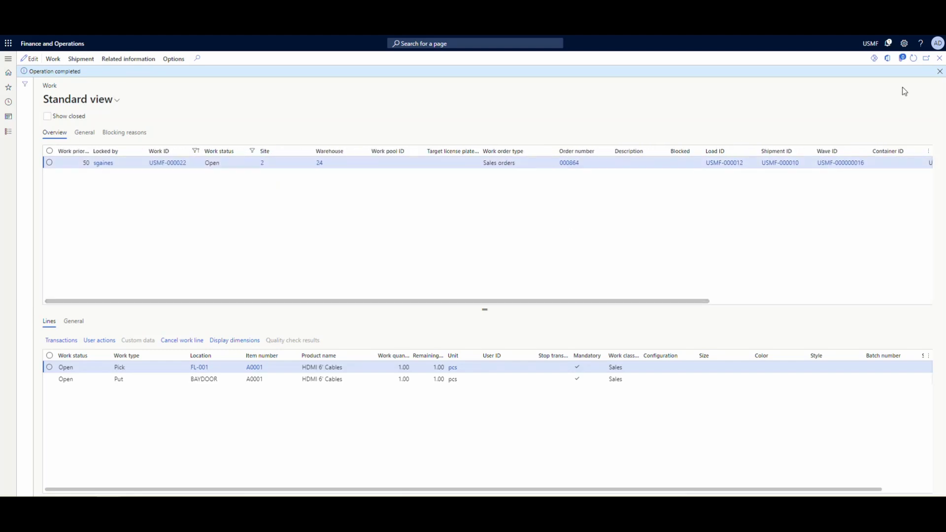
Refresh the All work list and switch it to My view to see USMF-000022's assignment
click(940, 58)
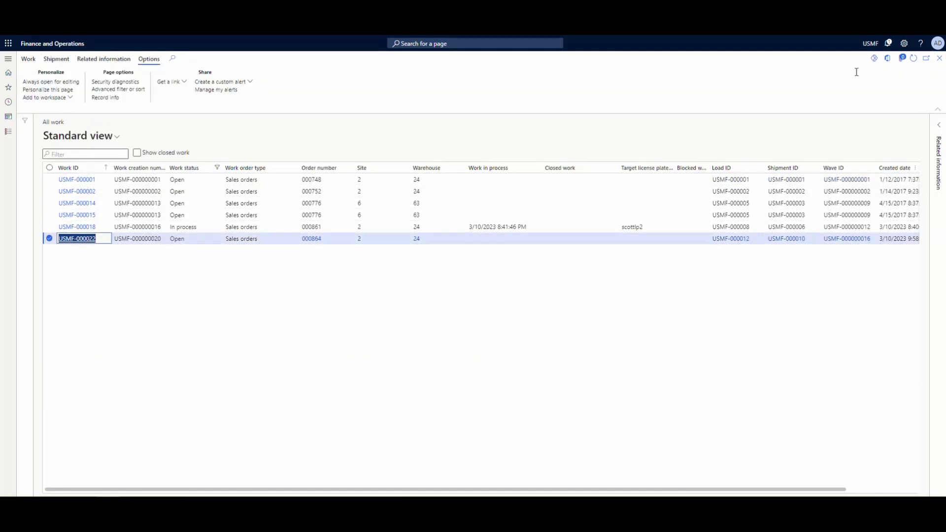
click(914, 58)
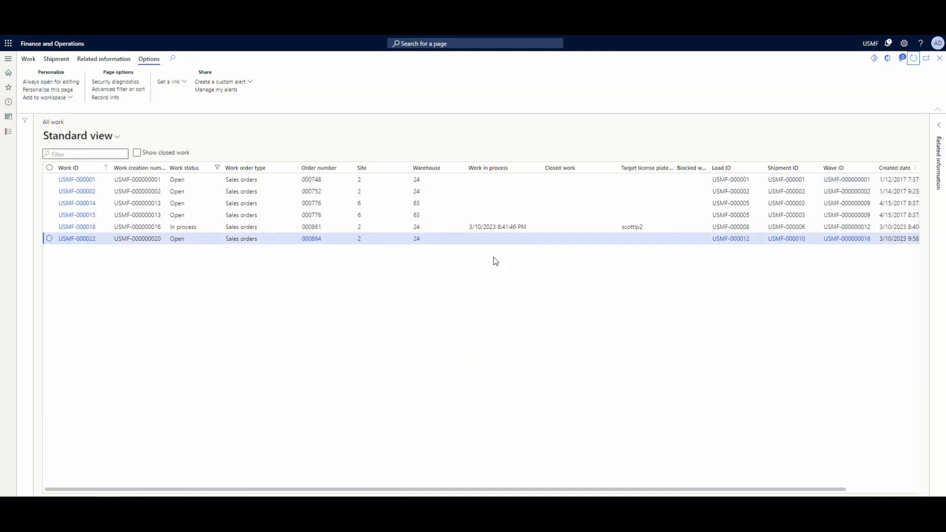
click(113, 138)
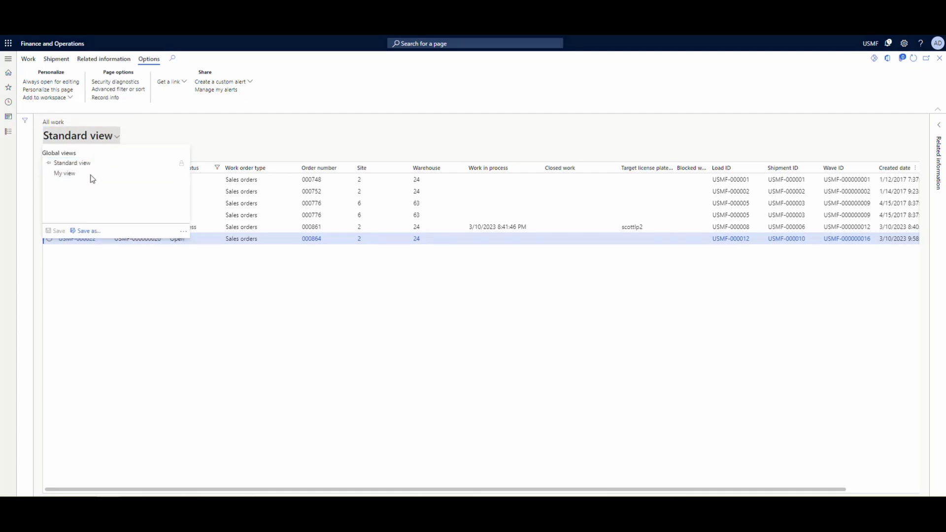
click(91, 176)
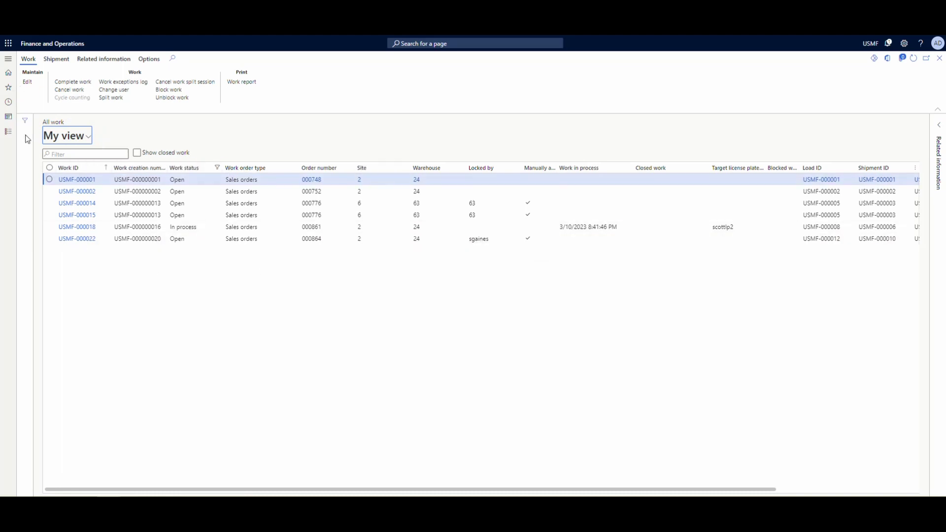
Open the Work List mobile device menu item and view its query filtering on manually assigned user
click(9, 131)
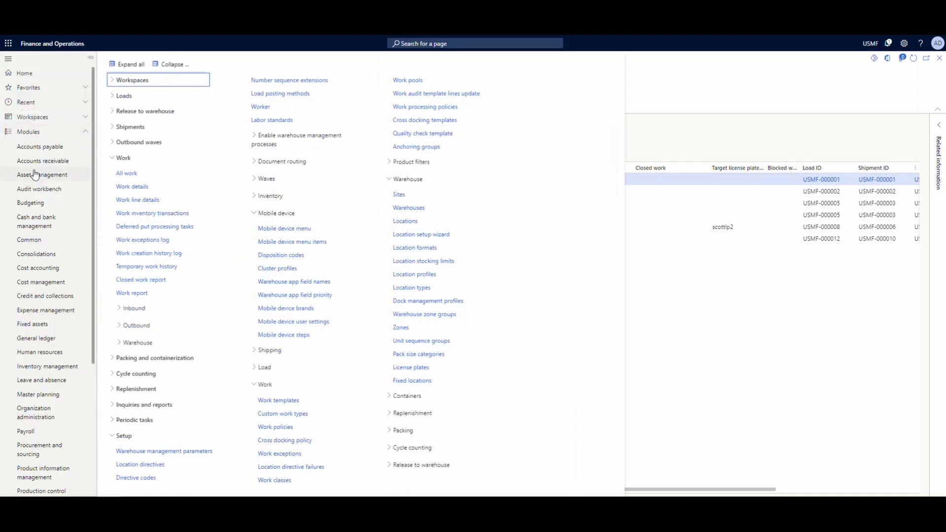
scroll(35, 175, down, 4)
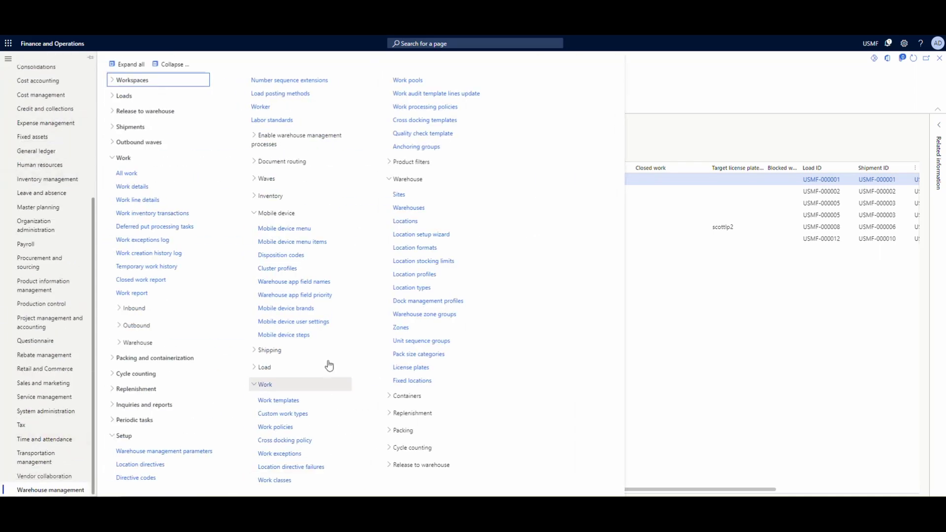
click(291, 241)
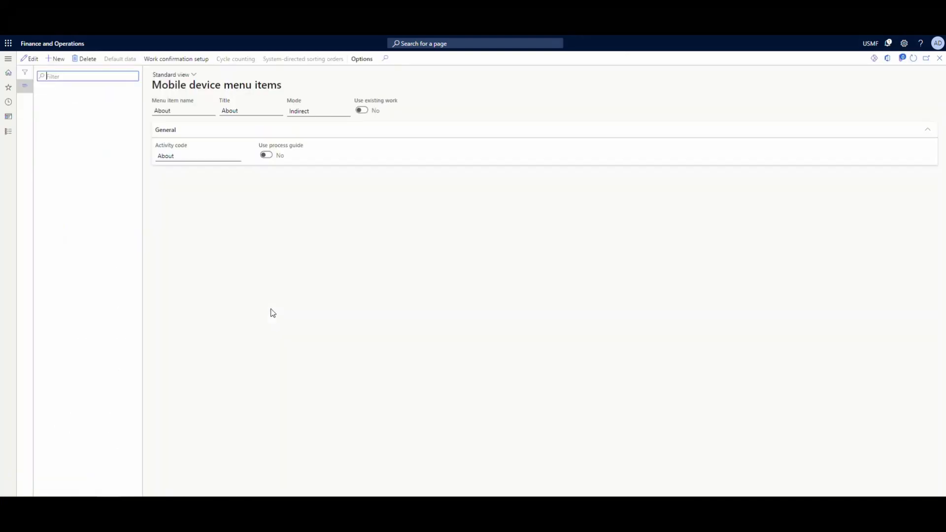
scroll(108, 292, down, 4)
scroll(108, 291, down, 10)
click(94, 483)
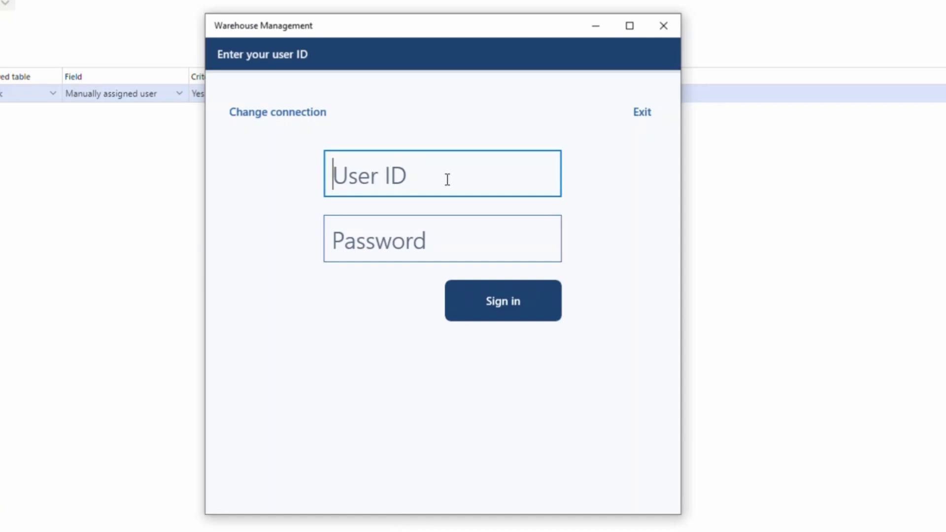
Sign in to the Warehouse Management app with another worker's user ID and password
text(24)
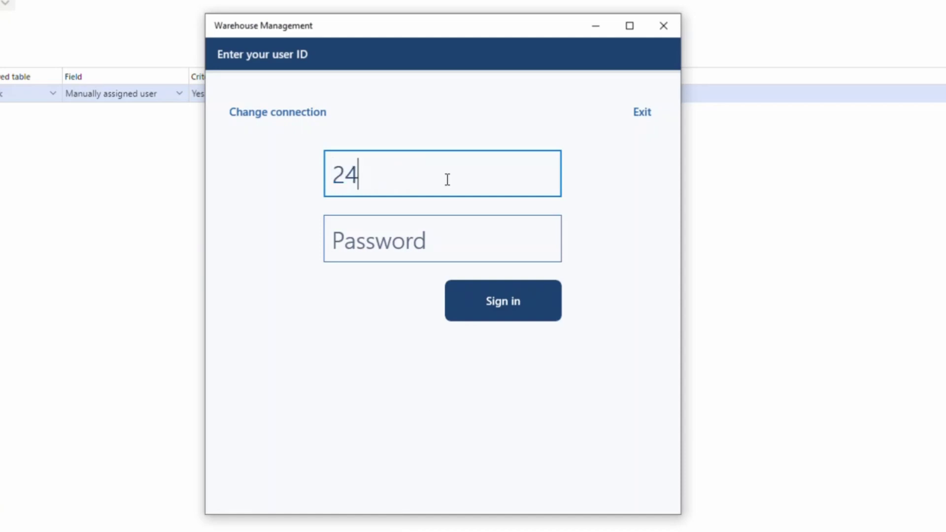
key(Tab)
text(••••)
key(Return)
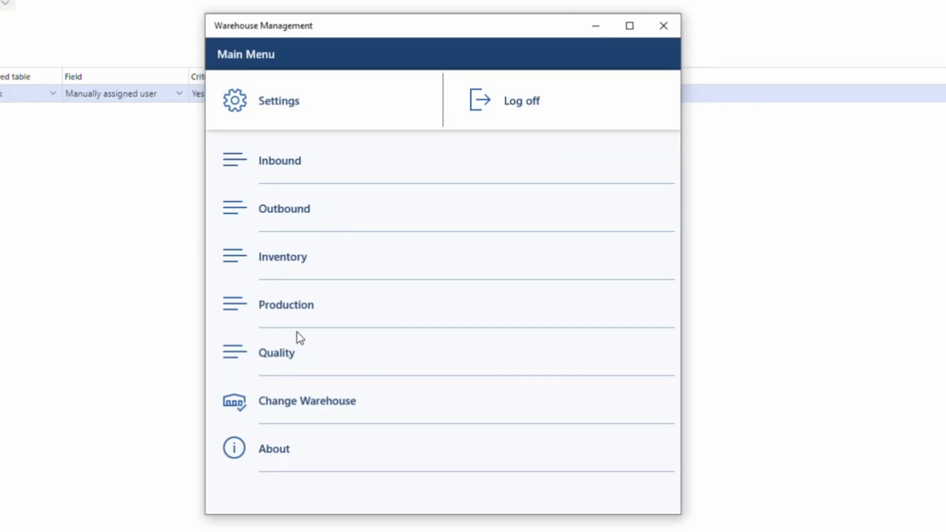
Open Outbound > Work List, which shows no work for this worker
click(302, 228)
scroll(361, 412, down, 5)
click(288, 396)
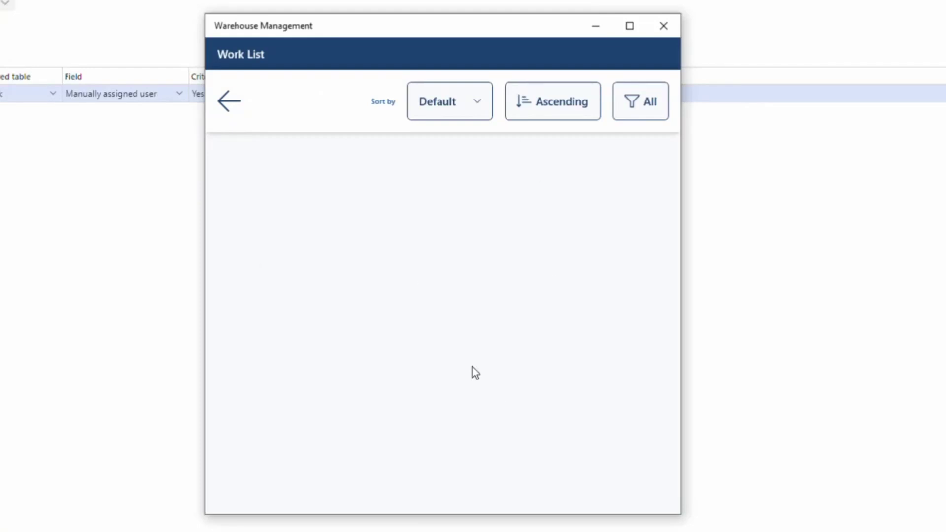
Sign out and sign back in with the assigned worker's user ID and password
click(232, 102)
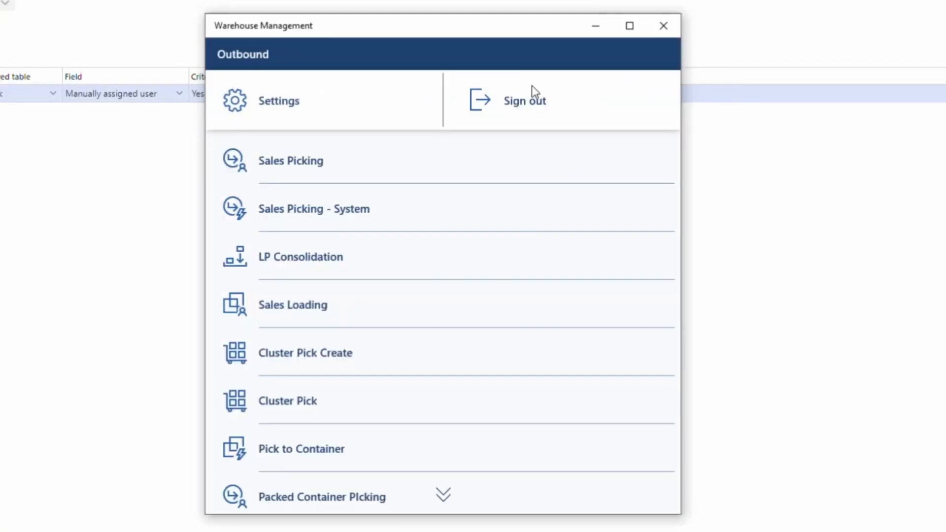
click(530, 103)
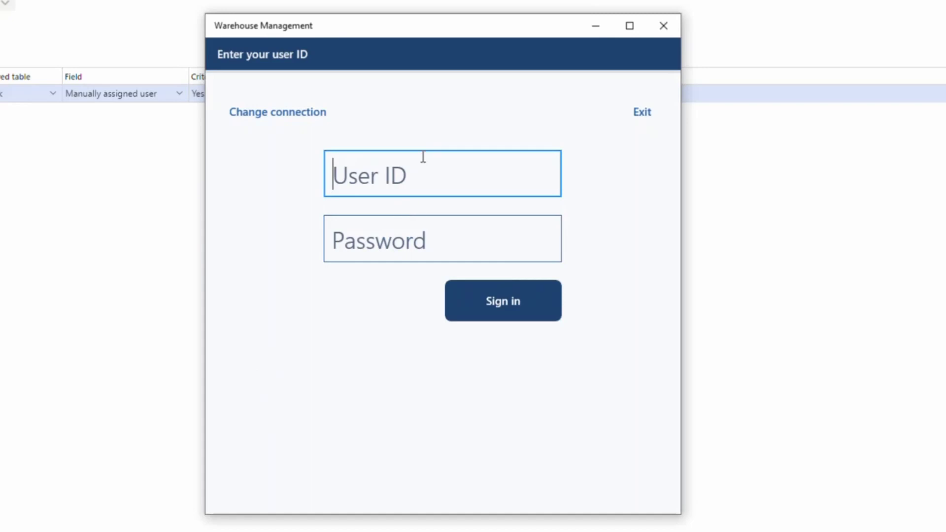
key(Tab)
text(******)
key(Return)
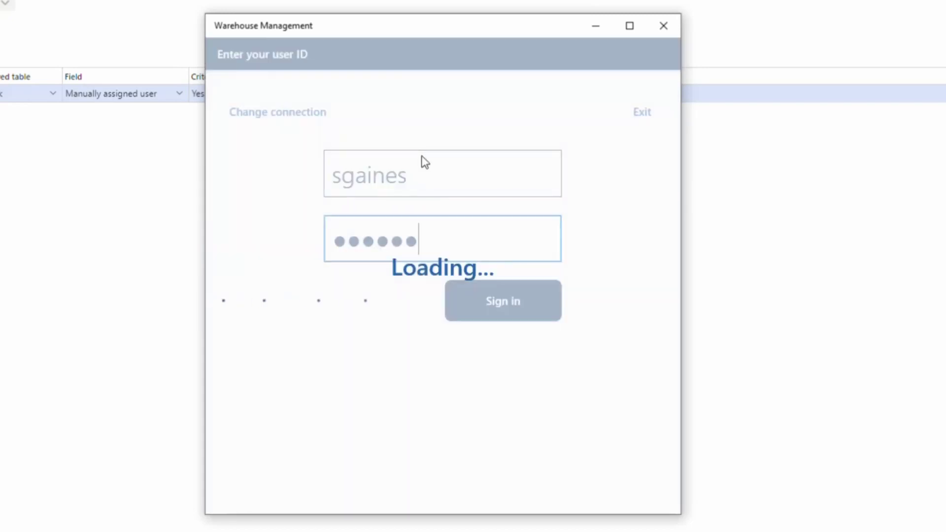
Open Outbound > Work List, now listing work USMF-000022 as Open
click(290, 205)
scroll(279, 364, down, 5)
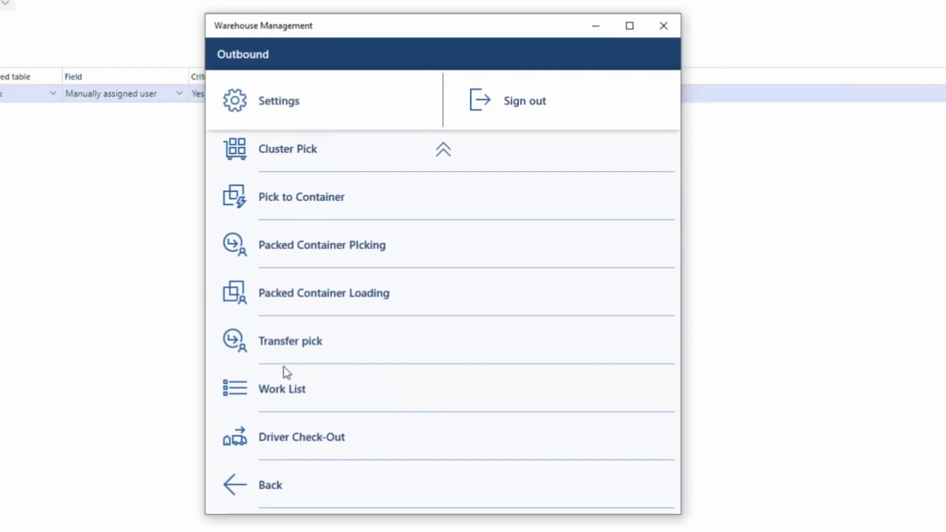
click(275, 390)
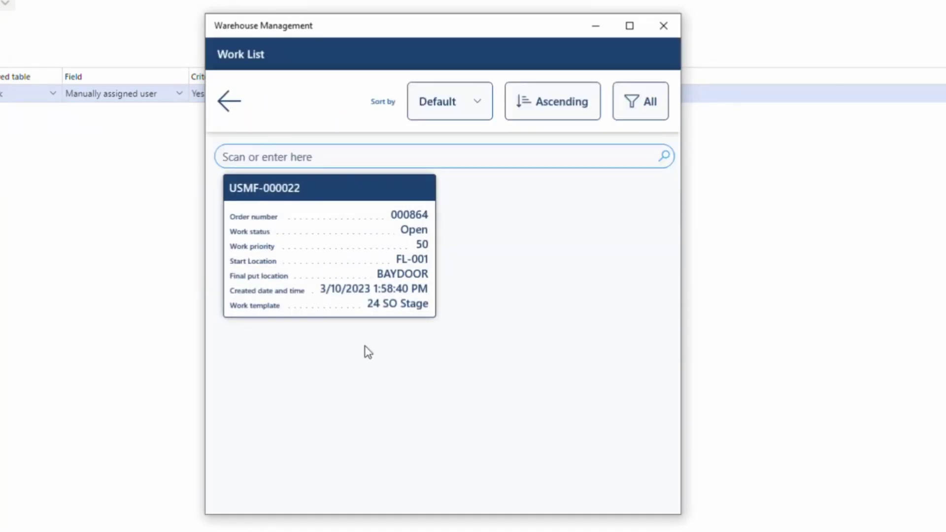